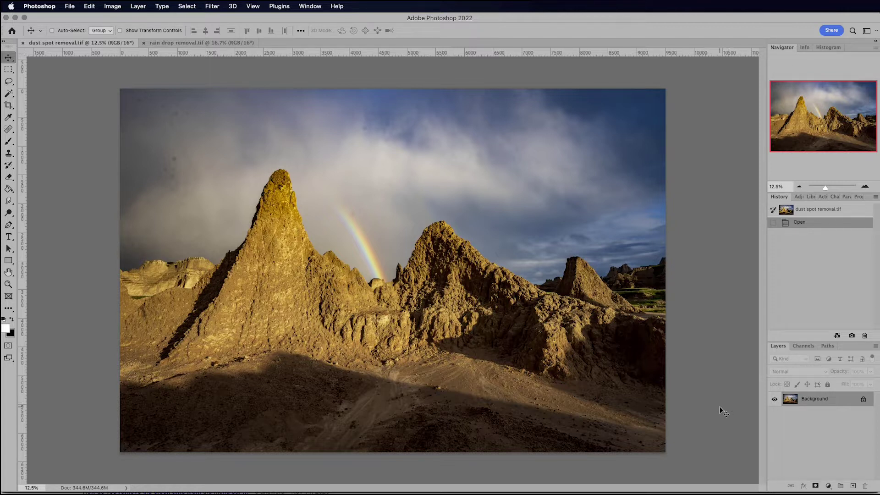
# - Zoom the Navigator to 33.33% and pan to the sky above the left spire
pyautogui.click(864, 186)
pyautogui.click(864, 186)
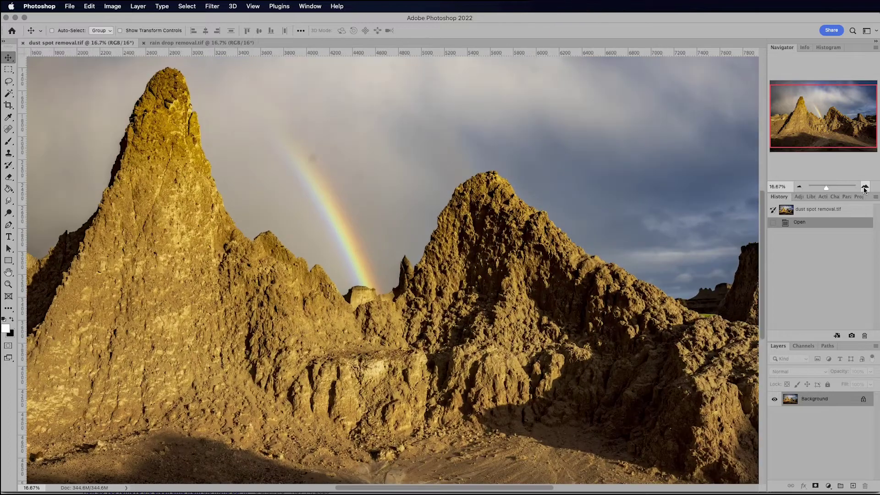
pyautogui.click(865, 186)
pyautogui.moveTo(823, 132); pyautogui.dragTo(773, 98)
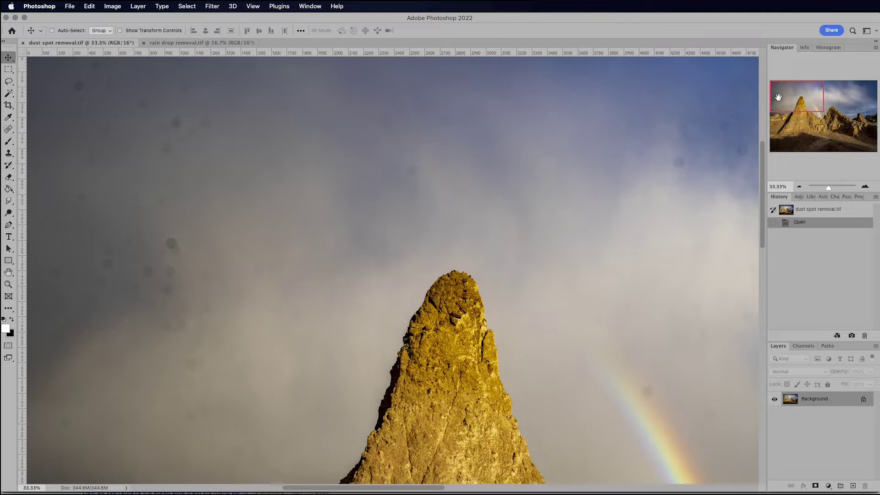
pyautogui.moveTo(778, 97)
pyautogui.mouseDown()
pyautogui.moveTo(850, 100)
pyautogui.moveTo(819, 98)
pyautogui.moveTo(818, 108)
pyautogui.moveTo(778, 105)
pyautogui.moveTo(768, 94)
pyautogui.mouseUp()
# - Run Filter > Skylum Software > Luminar Neo on the dust spot removal photo
pyautogui.click(212, 6)
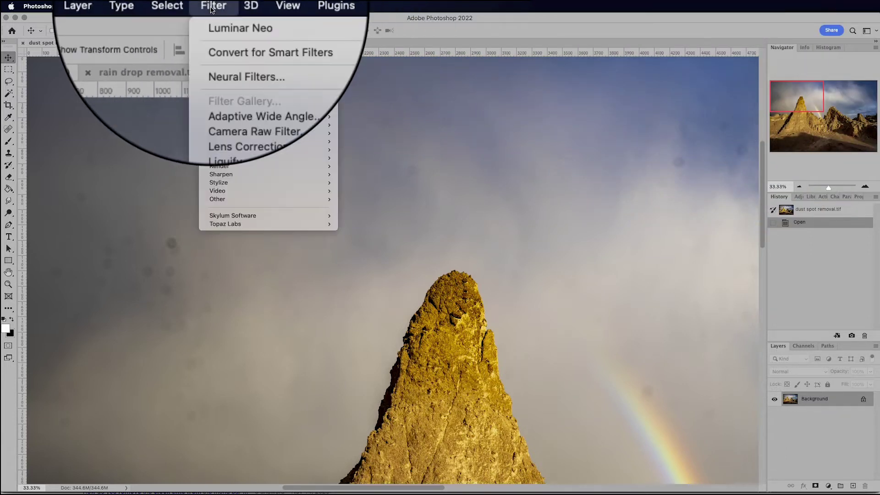
pyautogui.moveTo(259, 217)
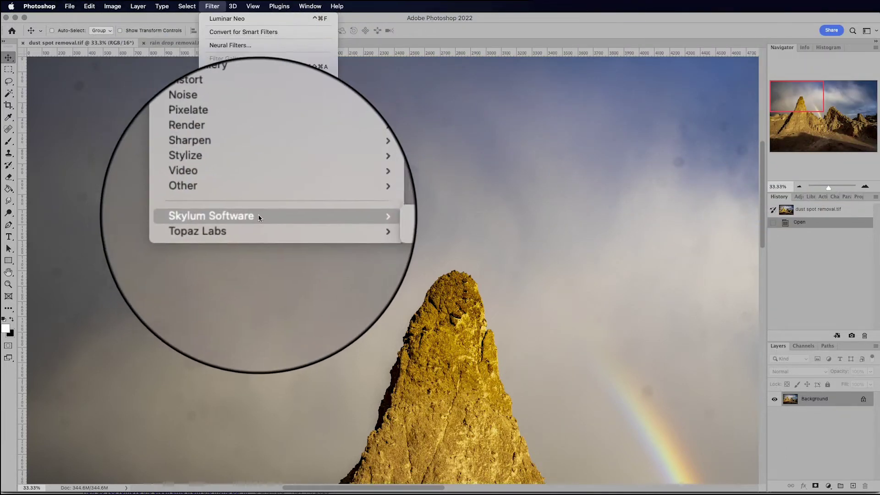
pyautogui.click(369, 223)
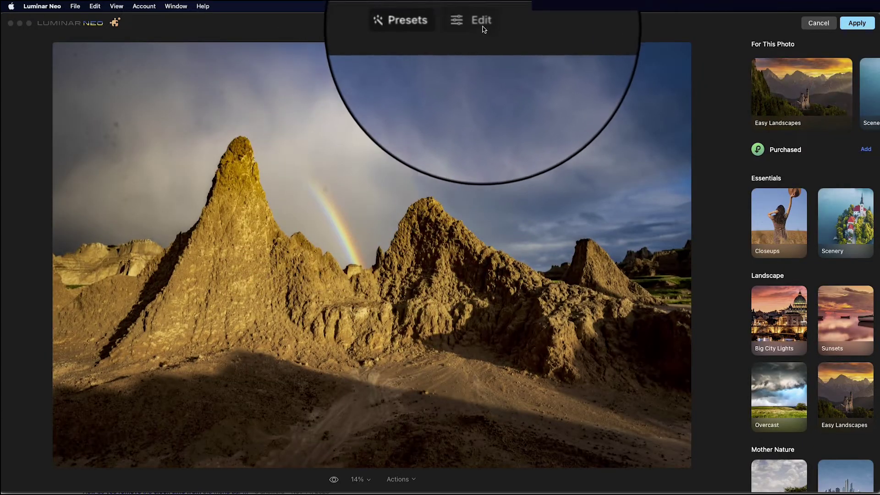
# - Apply Luminar Neo's Erase > Remove Dust Spots and return the cleaned photo to Photoshop
pyautogui.click(478, 24)
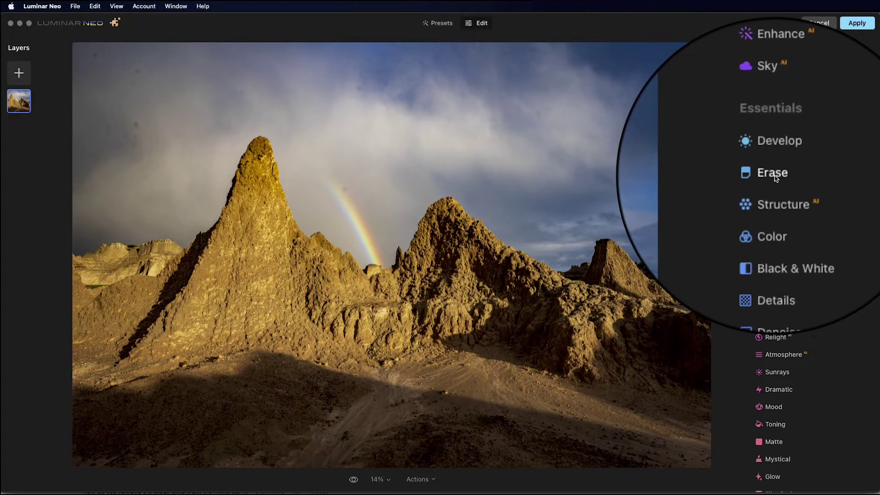
pyautogui.click(775, 175)
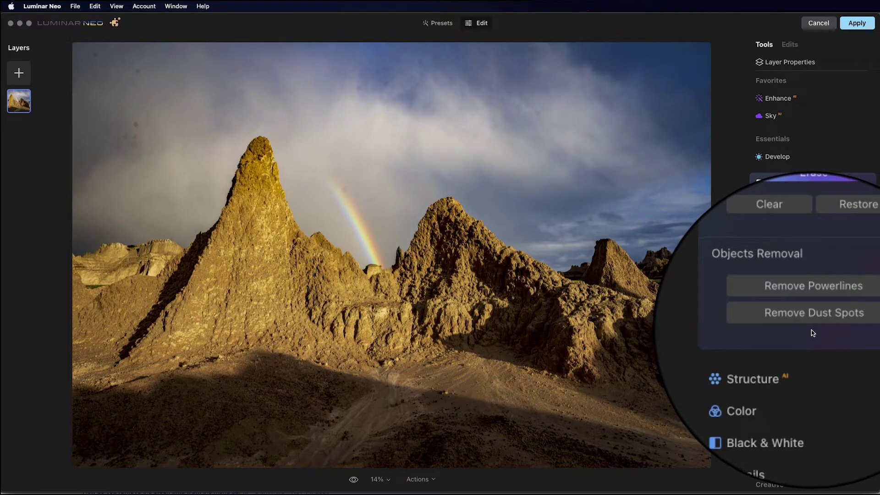
pyautogui.click(816, 323)
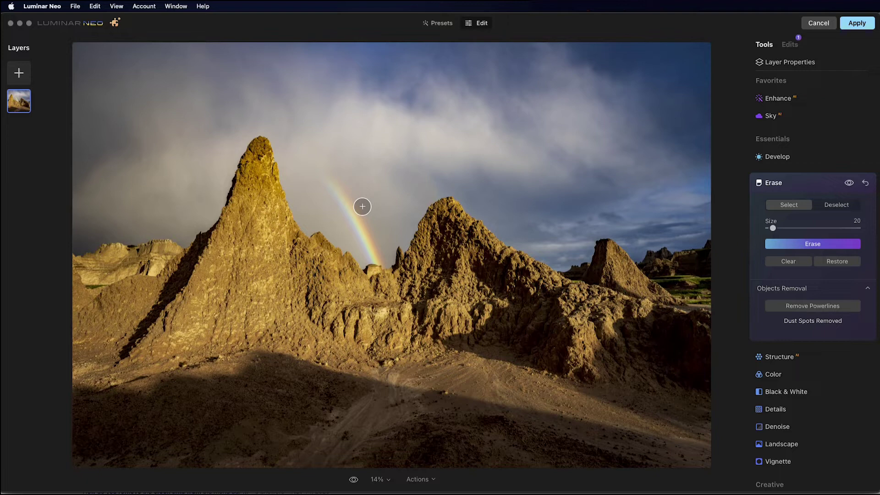
pyautogui.click(864, 25)
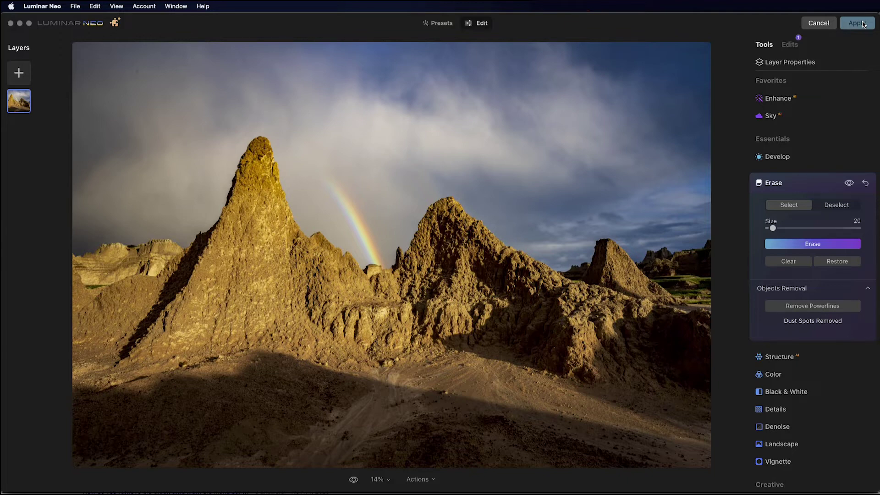
pyautogui.click(857, 23)
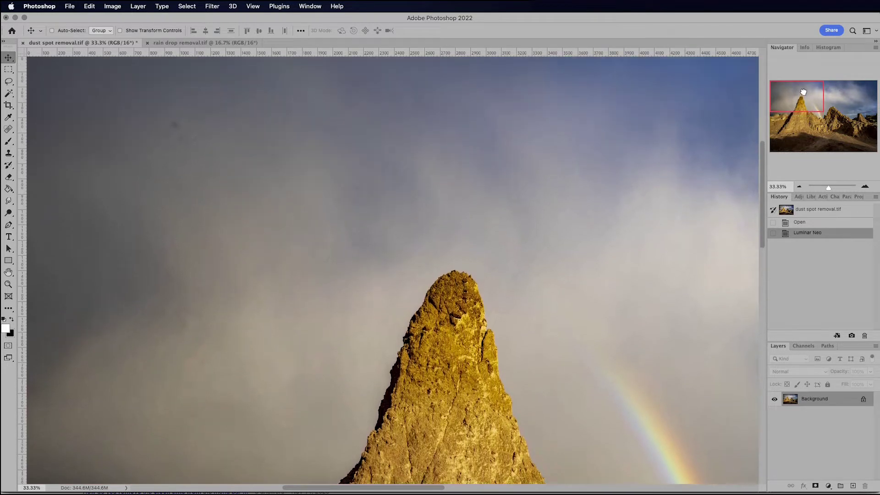
# - Set the Spot Healing Brush to size 175 and heal four upper-sky dust spots
pyautogui.click(9, 129)
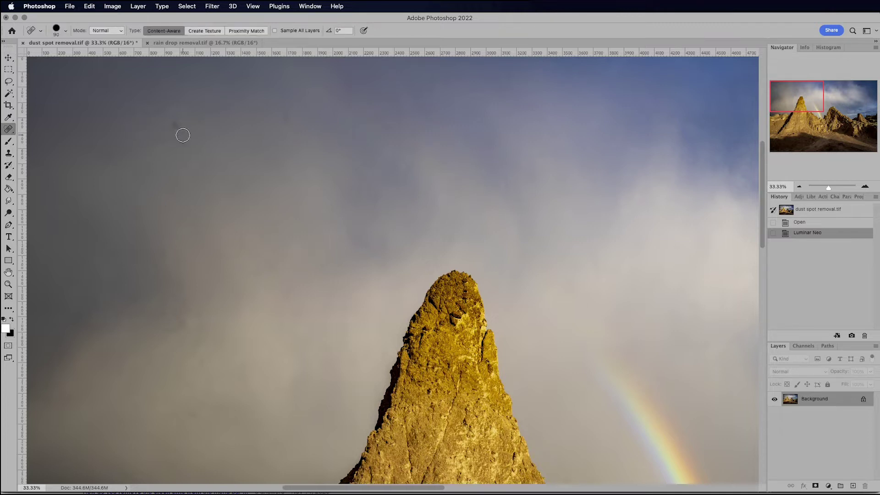
pyautogui.press(']')
pyautogui.press(']')
pyautogui.press(']')
pyautogui.press(']')
pyautogui.click(178, 129)
pyautogui.click(181, 135)
pyautogui.click(213, 128)
pyautogui.click(287, 116)
# - Heal the lower-left and upper-right sky spots, then zoom out to 12.5%
pyautogui.click(197, 365)
pyautogui.click(204, 339)
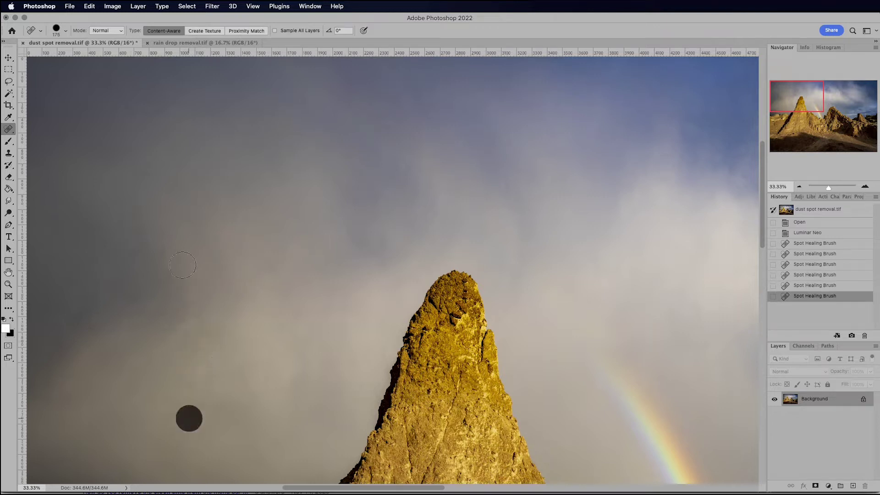
pyautogui.click(167, 253)
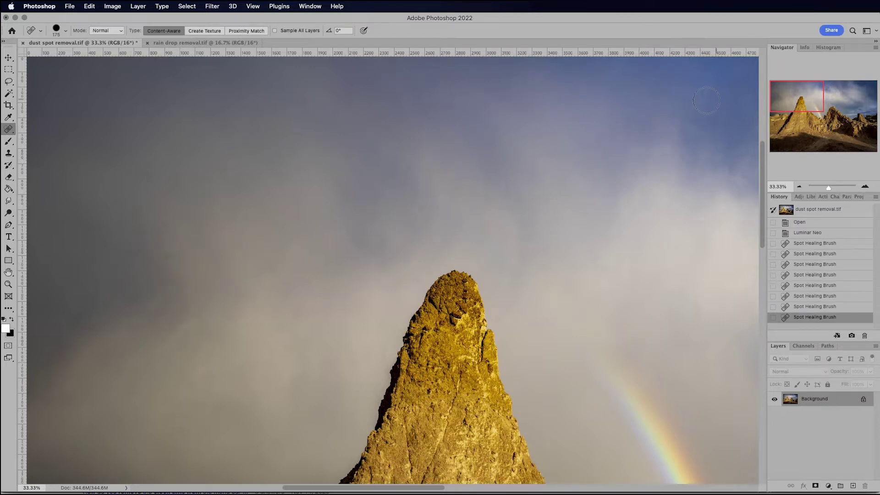
pyautogui.moveTo(789, 97)
pyautogui.mouseDown()
pyautogui.moveTo(871, 82)
pyautogui.moveTo(849, 111)
pyautogui.moveTo(771, 110)
pyautogui.moveTo(769, 92)
pyautogui.mouseUp()
pyautogui.click(799, 186)
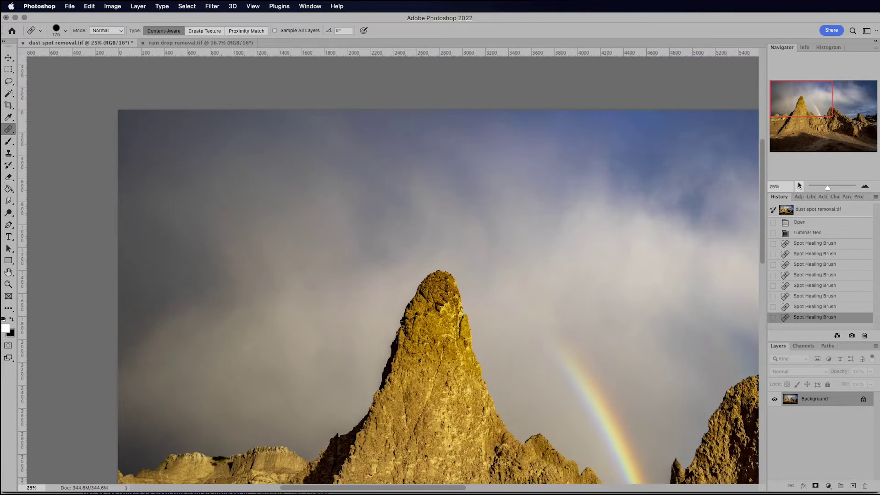
pyautogui.click(799, 186)
pyautogui.click(799, 185)
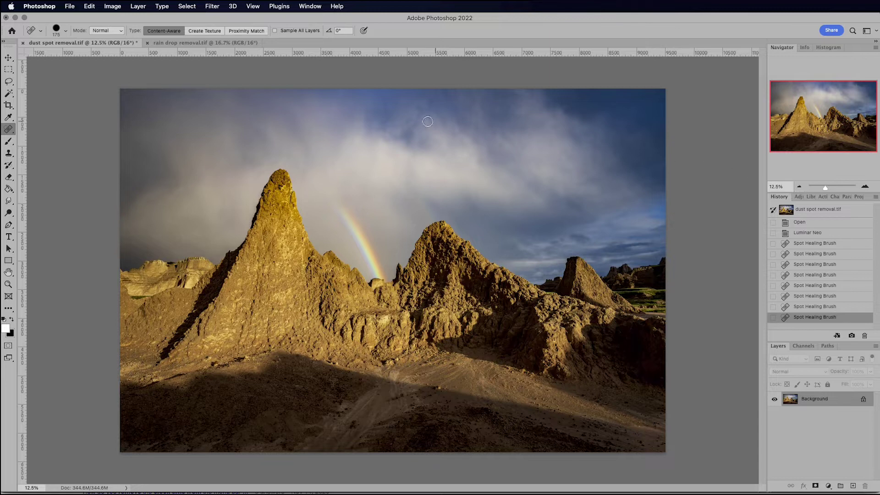
# - Open rain drop removal.tif, inspect the spots near the left cliff at 50%, then return to 16.67%
pyautogui.click(209, 44)
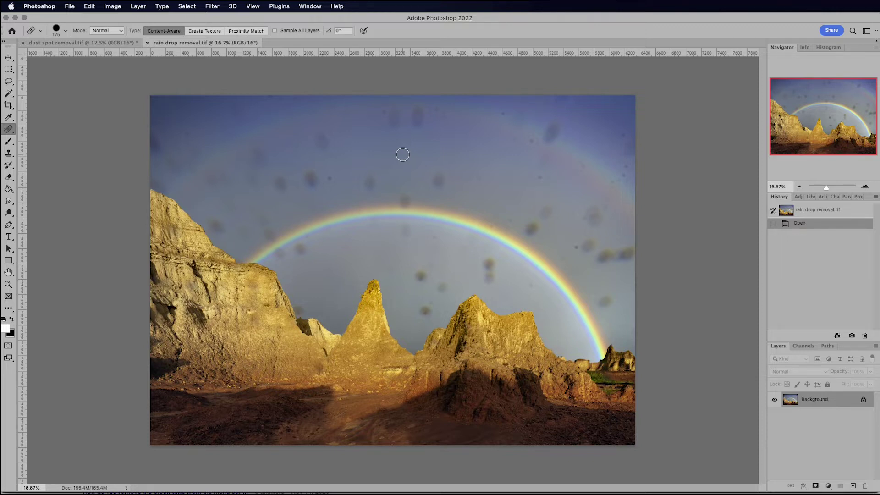
pyautogui.click(865, 186)
pyautogui.click(864, 186)
pyautogui.click(865, 187)
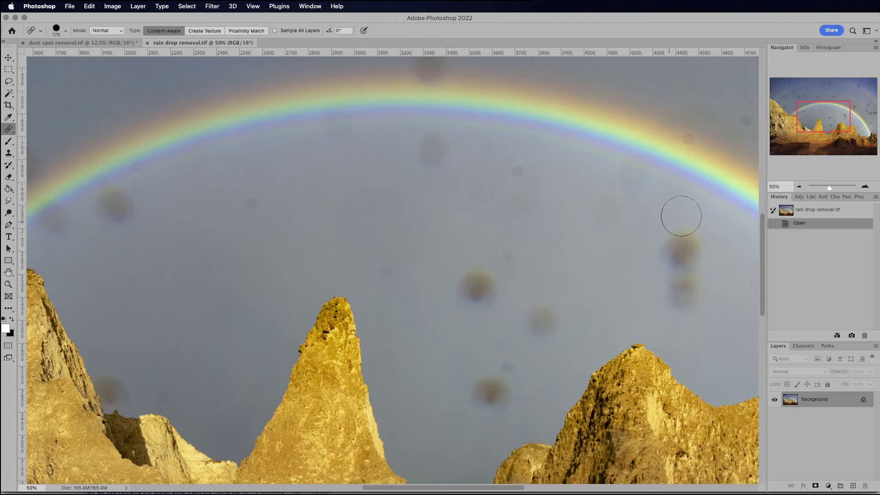
pyautogui.moveTo(838, 124); pyautogui.dragTo(810, 122)
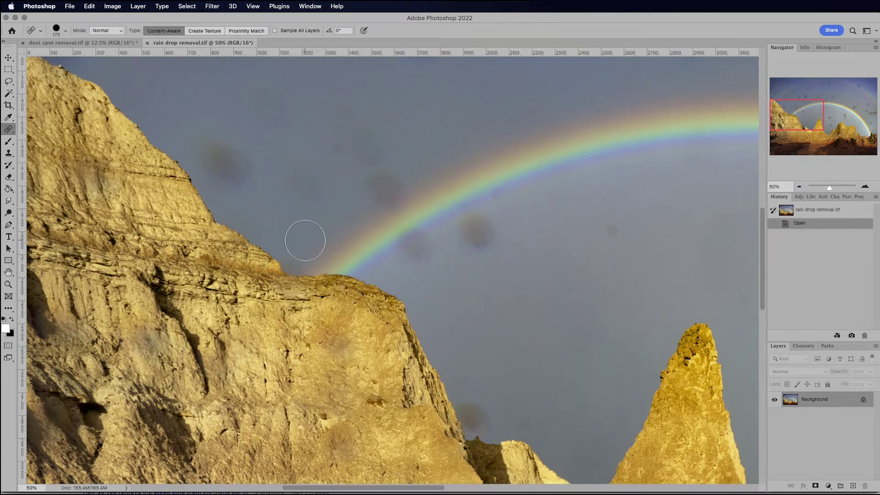
pyautogui.moveTo(790, 118); pyautogui.dragTo(864, 79)
pyautogui.click(798, 186)
pyautogui.click(799, 186)
pyautogui.click(798, 186)
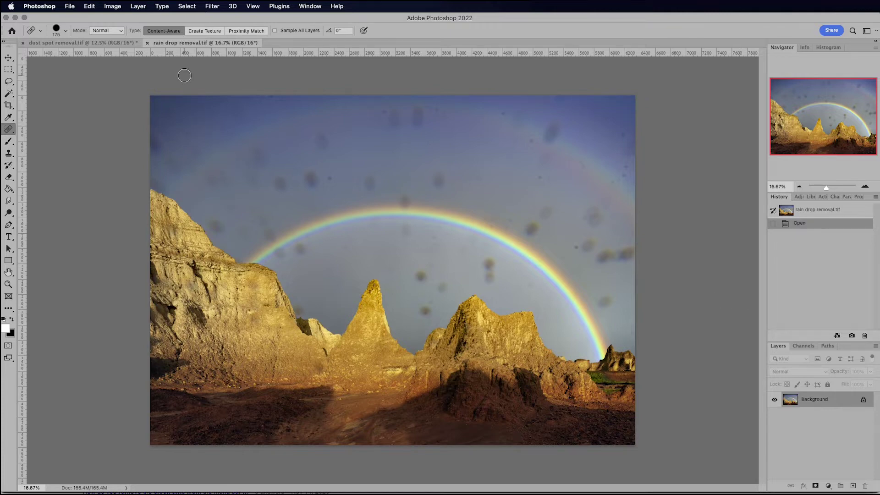
# - Duplicate the Background layer into a Background copy layer
pyautogui.click(138, 6)
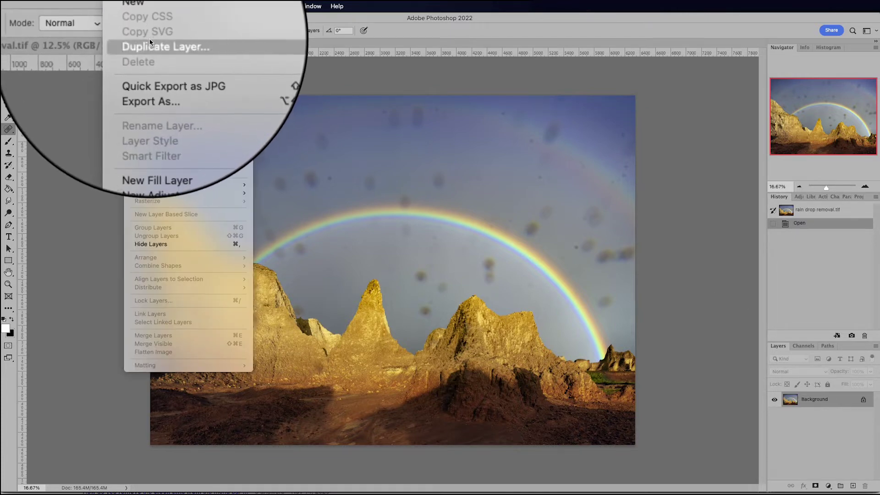
pyautogui.click(156, 49)
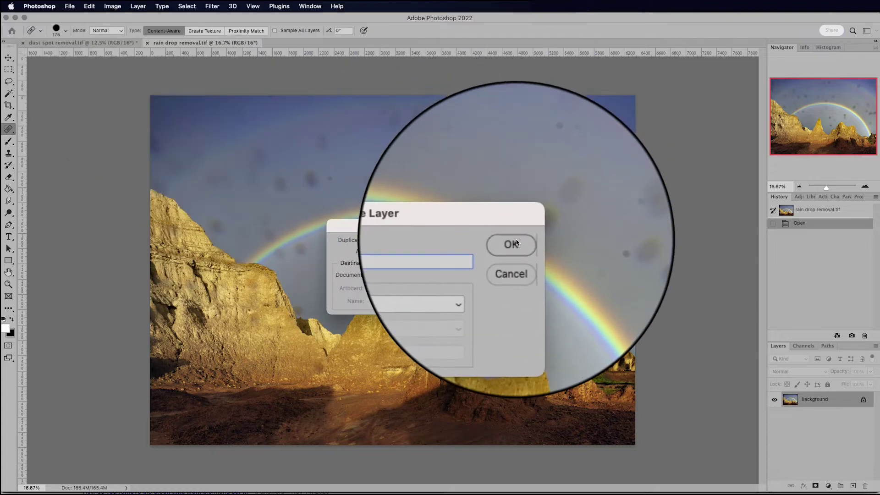
pyautogui.click(513, 242)
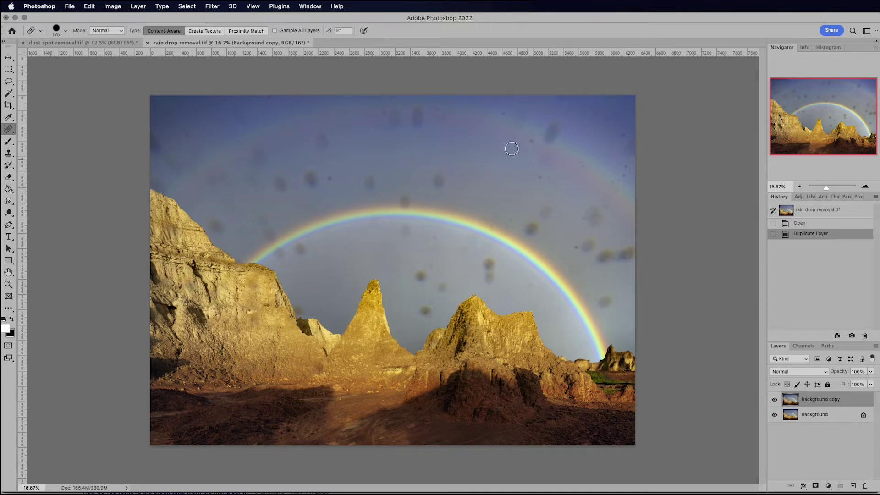
# - Run Filter > Skylum Software > Luminar Neo on the Background copy layer
pyautogui.click(212, 6)
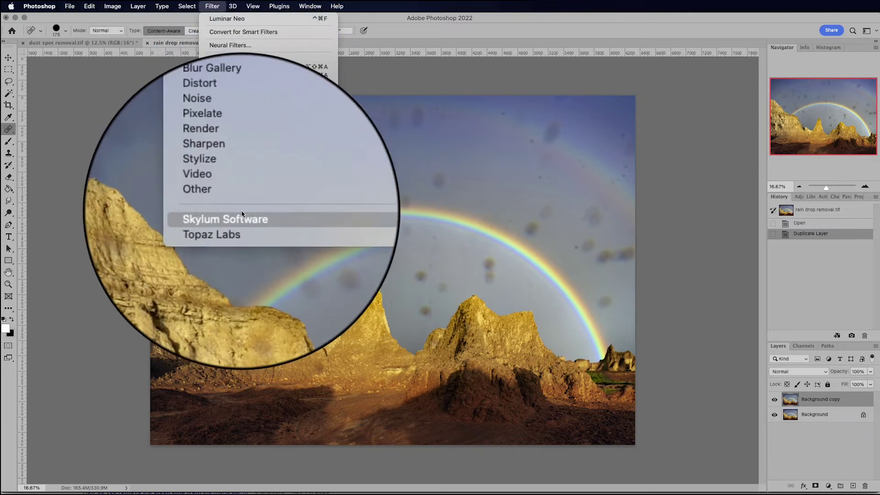
pyautogui.moveTo(256, 215)
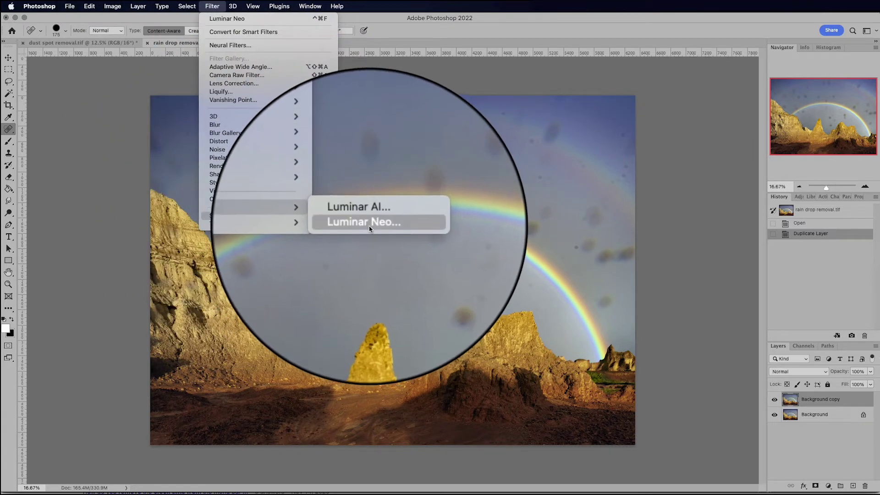
pyautogui.click(365, 220)
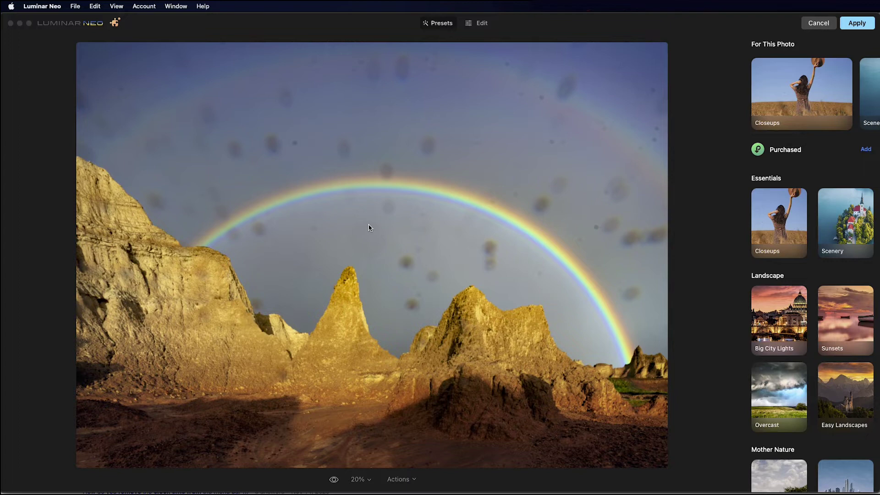
# - Use Luminar Neo's Erase tool to run Remove Dust Spots on the rainbow photo
pyautogui.click(476, 23)
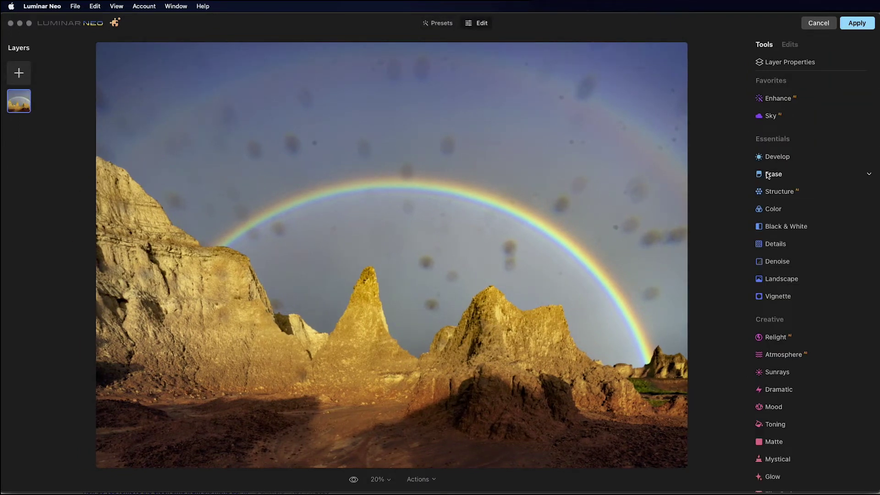
pyautogui.click(769, 175)
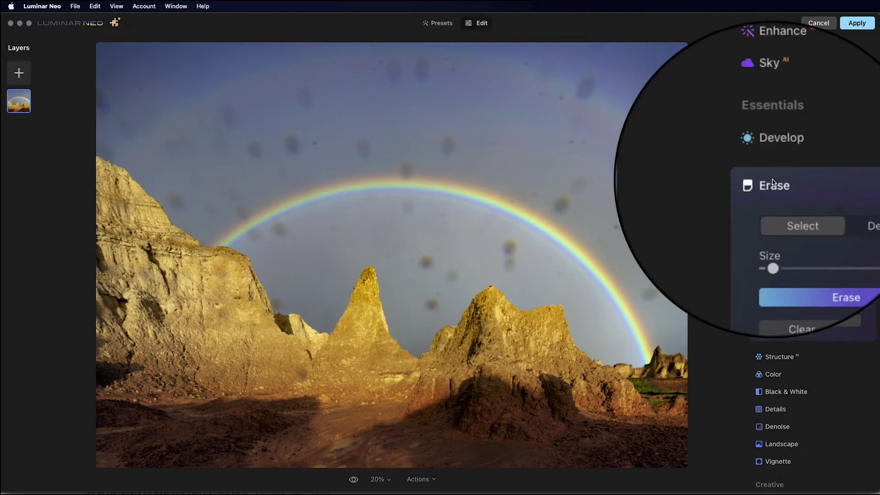
pyautogui.click(806, 323)
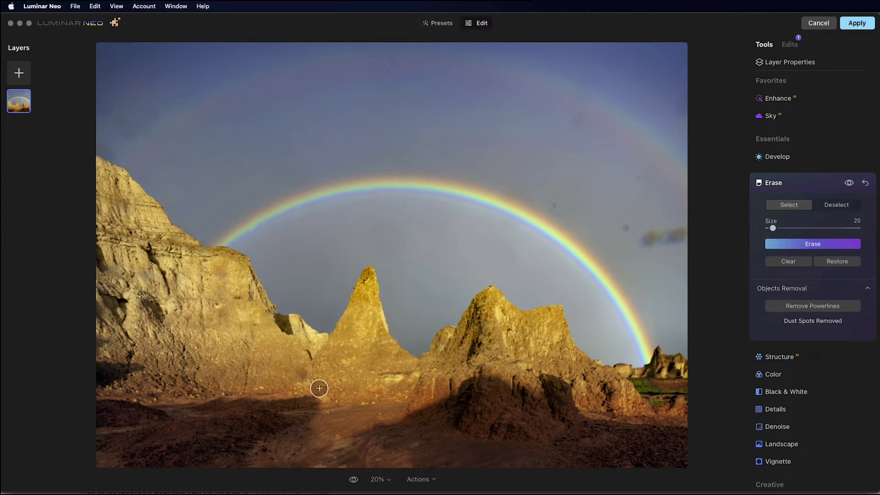
# - Apply the Luminar Neo edit, then toggle Background copy visibility twice to compare with the original
pyautogui.click(853, 26)
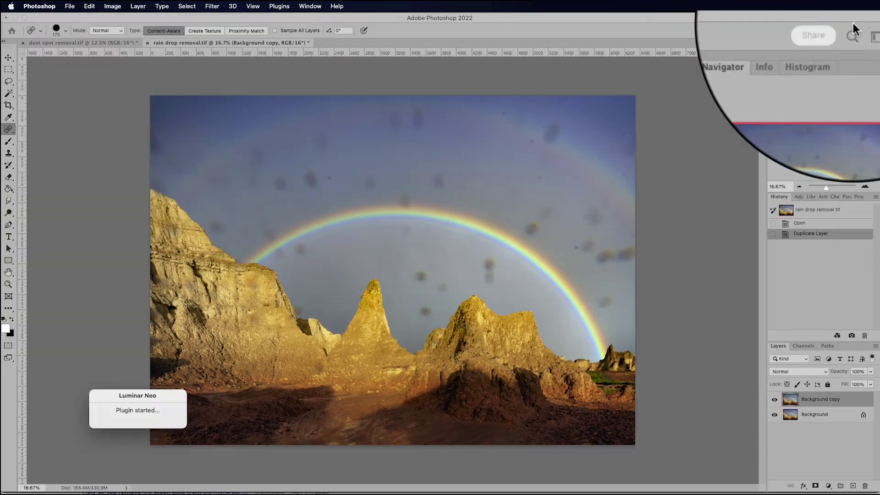
pyautogui.click(774, 400)
pyautogui.click(775, 400)
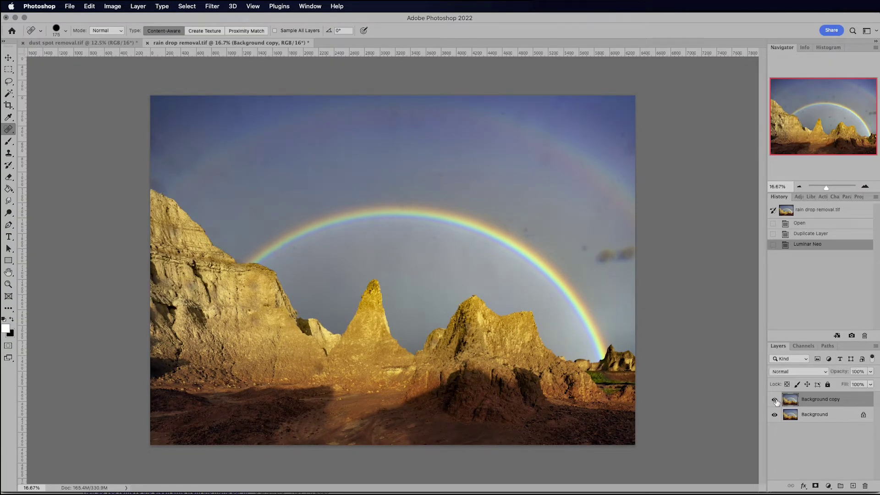
pyautogui.click(775, 400)
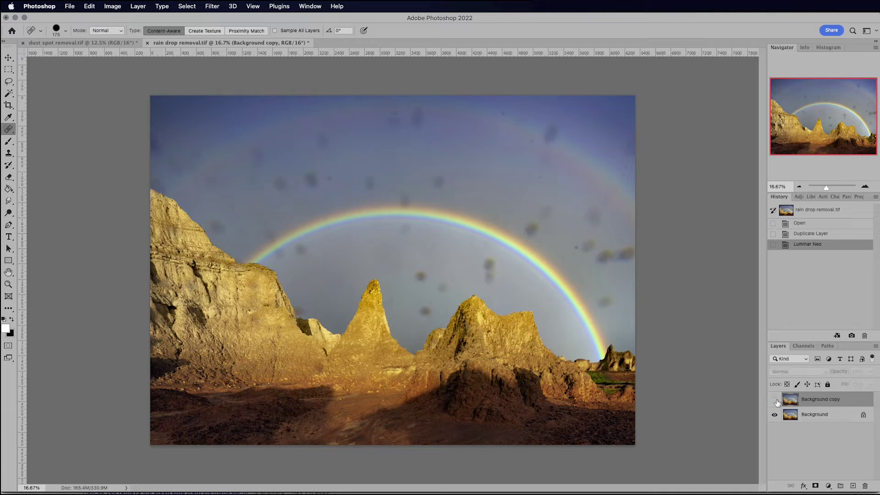
pyautogui.click(775, 400)
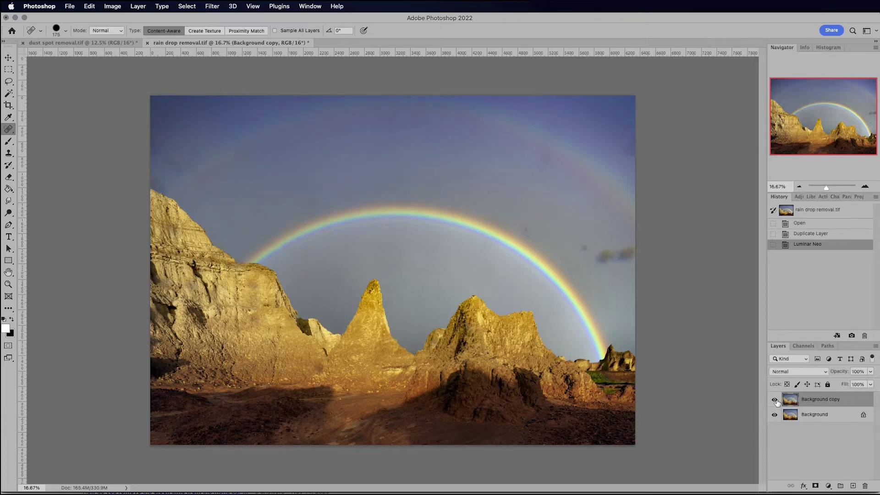
# - Zoom to 50% on the sky right of the rainbow
pyautogui.click(865, 187)
pyautogui.click(865, 187)
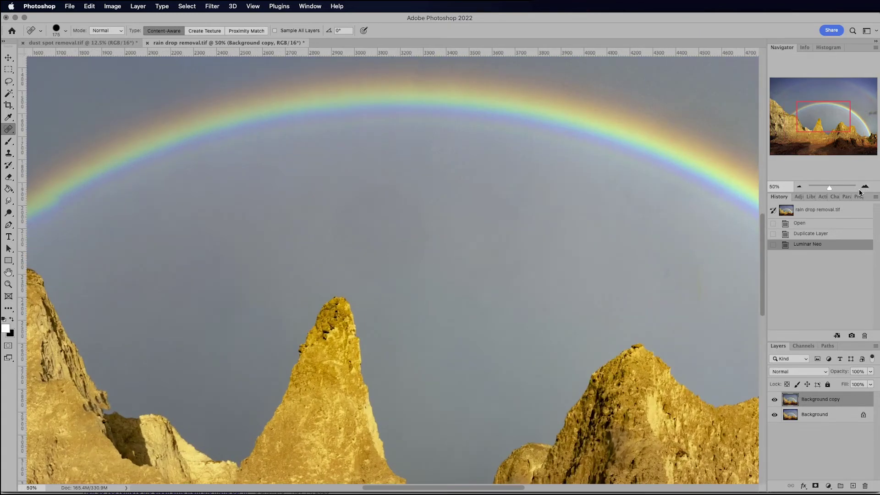
pyautogui.moveTo(827, 131); pyautogui.dragTo(868, 118)
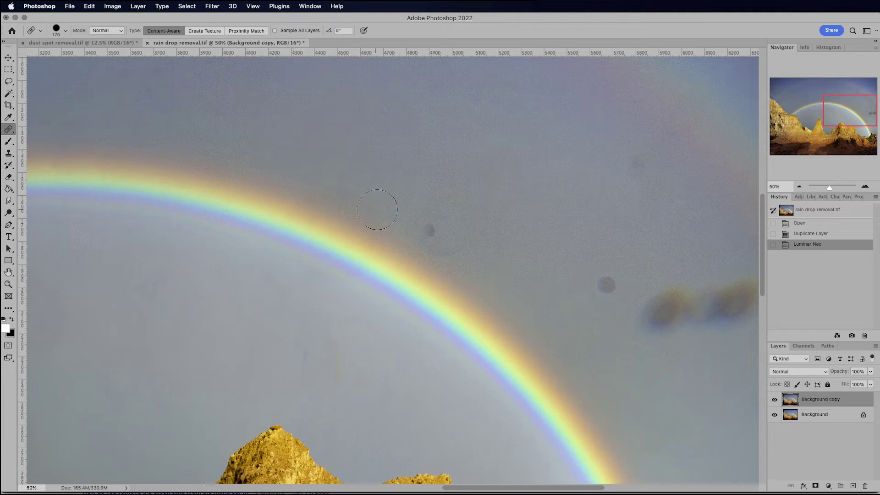
# - Heal the spots and dark streak right of the rainbow and in mid-sky, enlarging the brush to 300
pyautogui.click(426, 226)
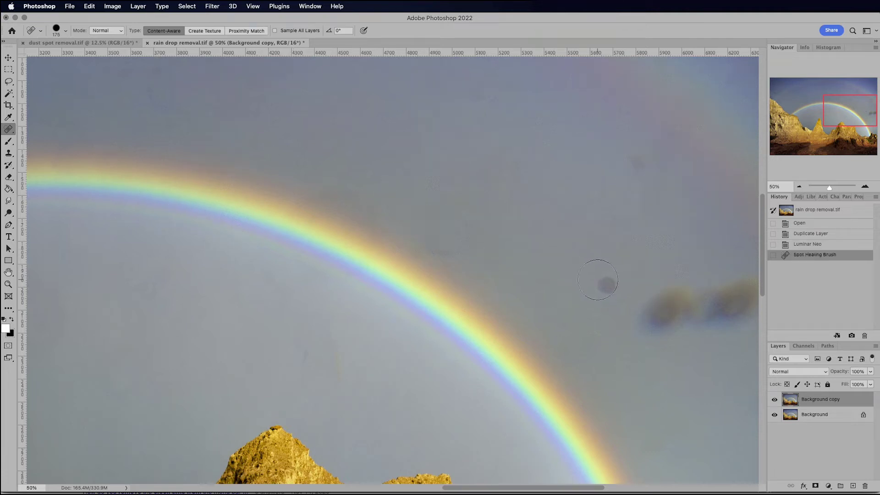
pyautogui.click(603, 282)
pyautogui.click(640, 164)
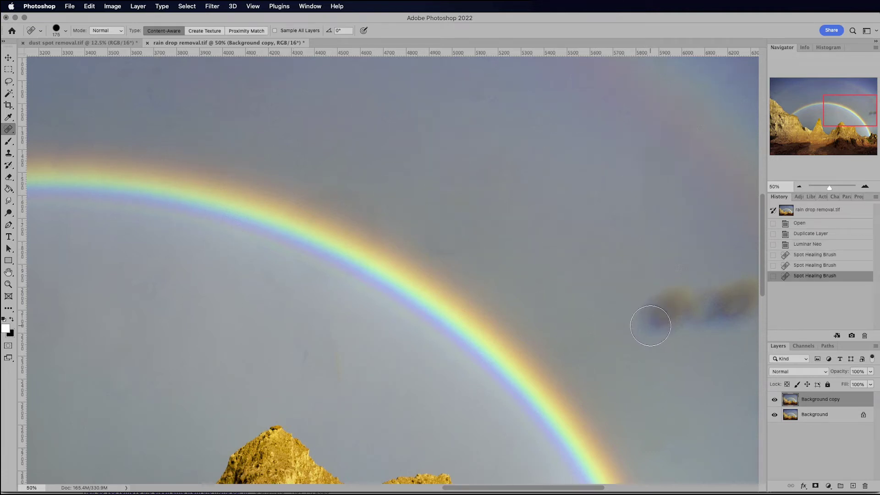
pyautogui.press(']')
pyautogui.press(']')
pyautogui.press(']')
pyautogui.moveTo(662, 312)
pyautogui.mouseDown()
pyautogui.moveTo(762, 300)
pyautogui.moveTo(730, 305)
pyautogui.mouseUp()
pyautogui.moveTo(839, 122); pyautogui.dragTo(853, 102)
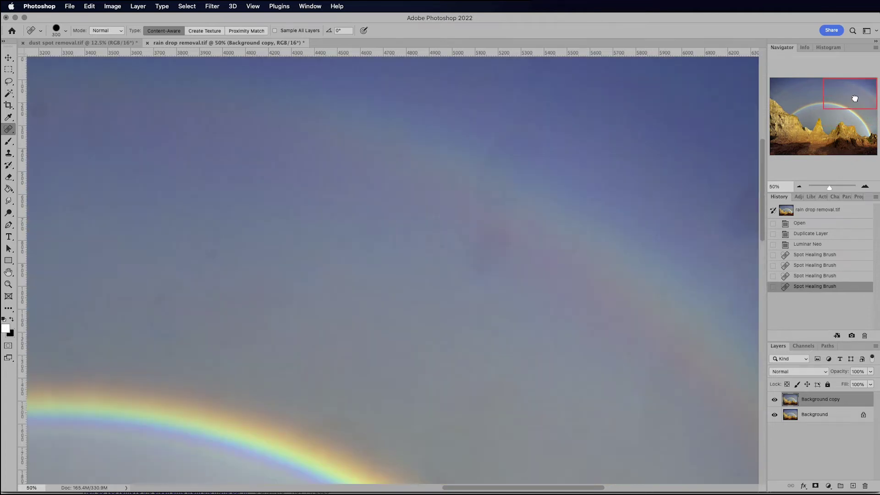
pyautogui.moveTo(738, 212); pyautogui.dragTo(748, 205)
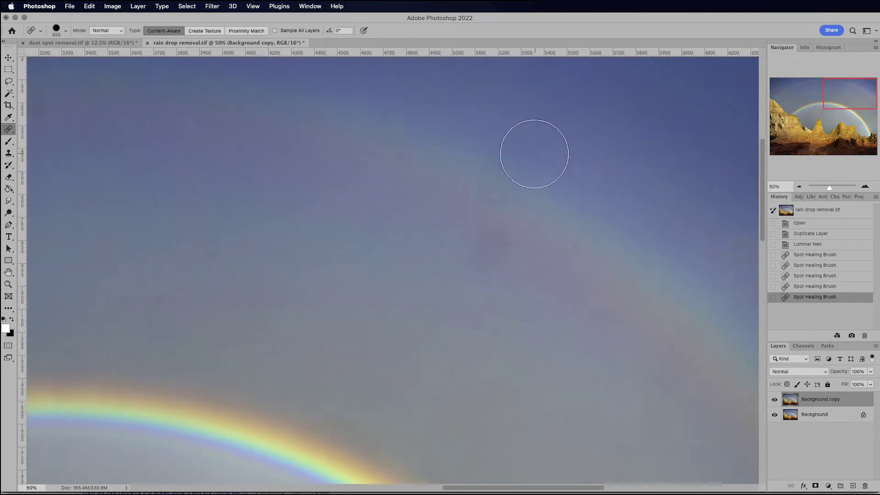
pyautogui.moveTo(499, 175); pyautogui.dragTo(518, 159)
pyautogui.click(495, 248)
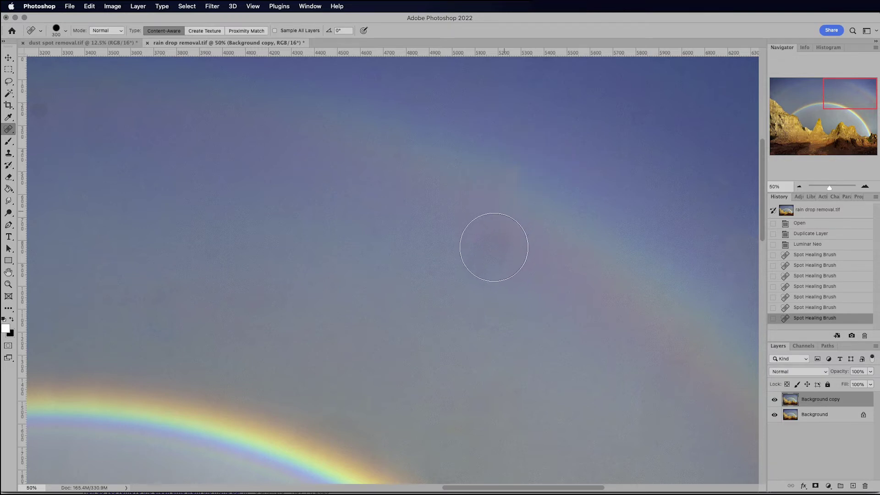
pyautogui.moveTo(493, 247); pyautogui.dragTo(533, 236)
pyautogui.click(513, 183)
# - Heal the faint spots above the rainbow arc, in the upper-left sky and above the left cliff
pyautogui.moveTo(845, 101); pyautogui.dragTo(826, 97)
pyautogui.click(278, 123)
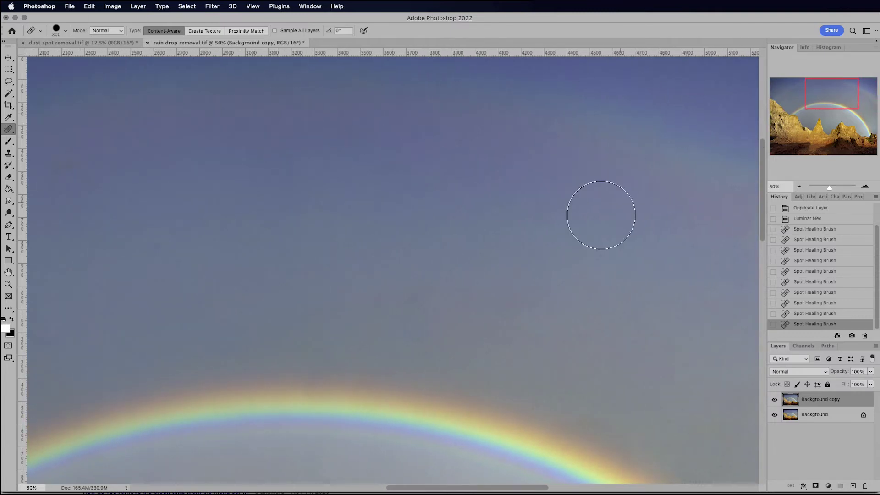
pyautogui.click(415, 321)
pyautogui.click(417, 294)
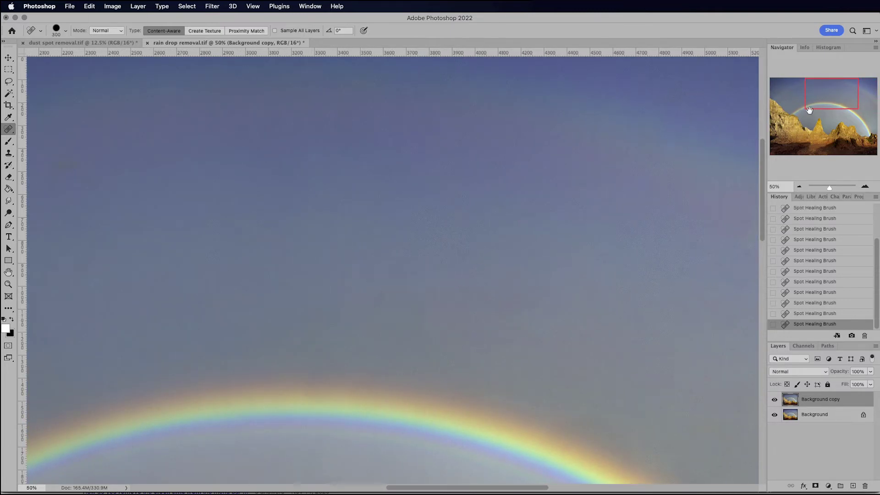
pyautogui.moveTo(818, 97); pyautogui.dragTo(783, 95)
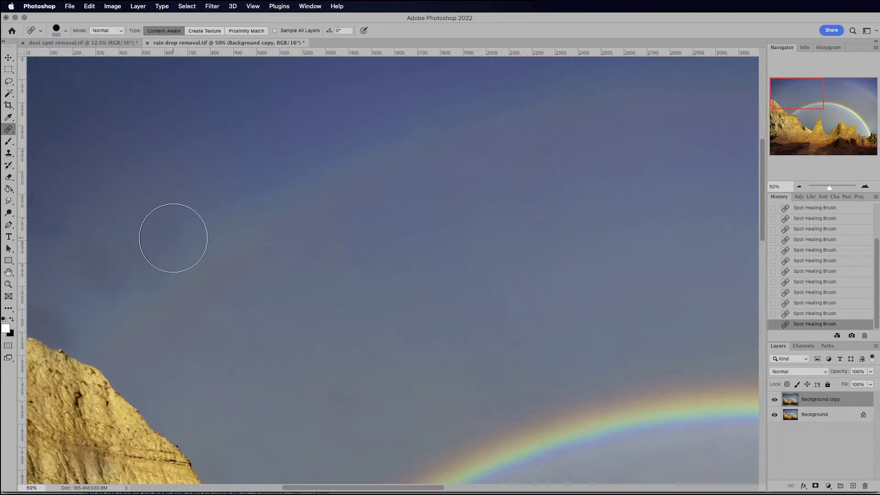
pyautogui.moveTo(167, 235)
pyautogui.mouseDown()
pyautogui.moveTo(104, 273)
pyautogui.moveTo(99, 253)
pyautogui.moveTo(118, 253)
pyautogui.mouseUp()
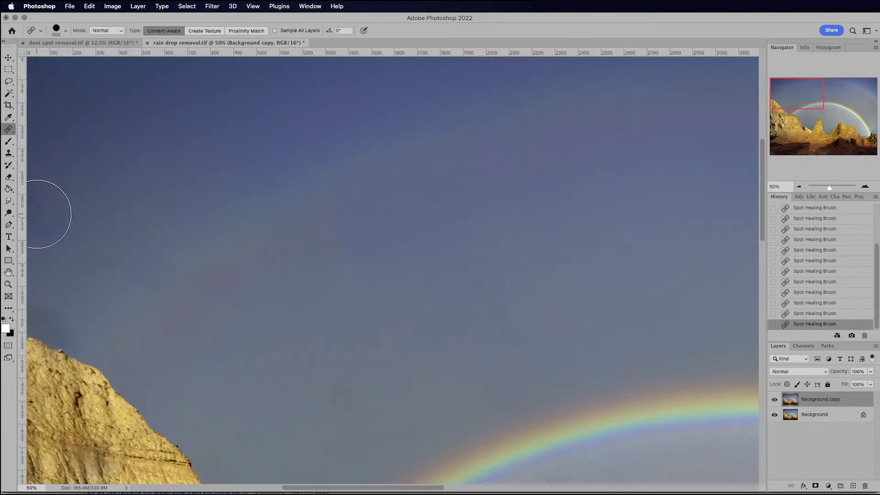
pyautogui.click(499, 270)
pyautogui.click(518, 317)
pyautogui.click(536, 189)
pyautogui.click(243, 318)
pyautogui.click(343, 392)
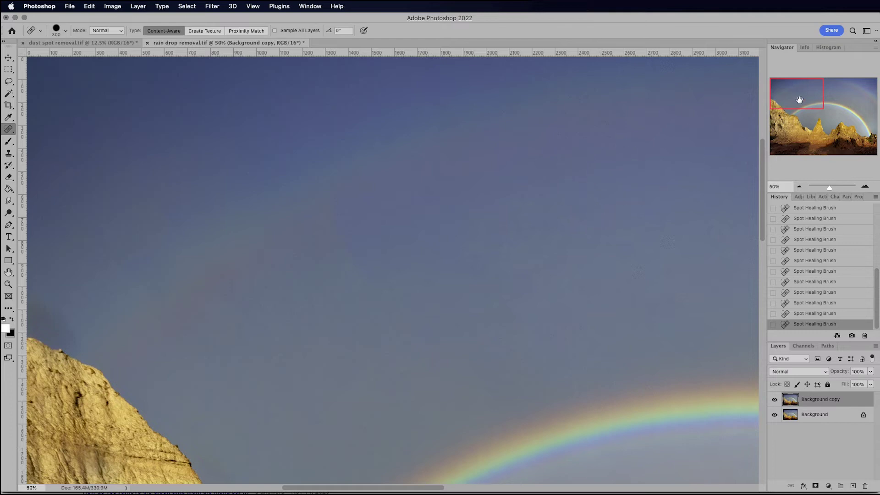
# - Pan the view across the left cliff and peak to check for remaining droplet spots
pyautogui.moveTo(800, 98); pyautogui.dragTo(794, 128)
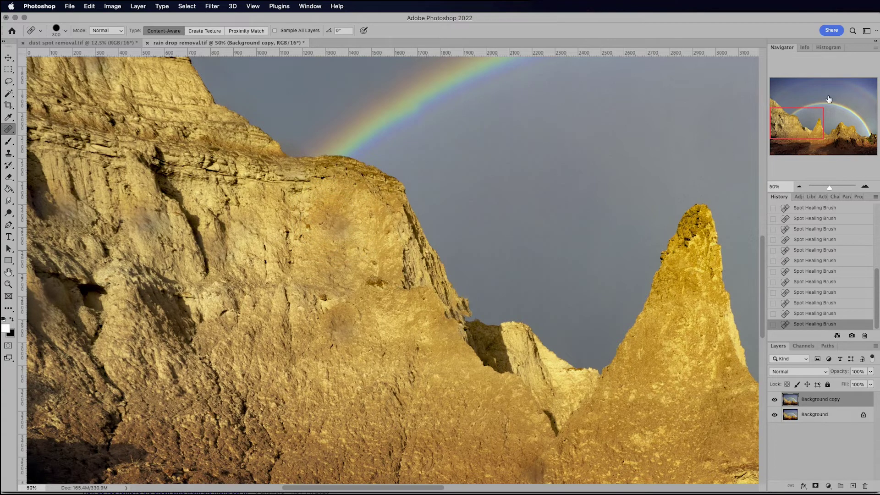
pyautogui.moveTo(813, 116); pyautogui.dragTo(819, 125)
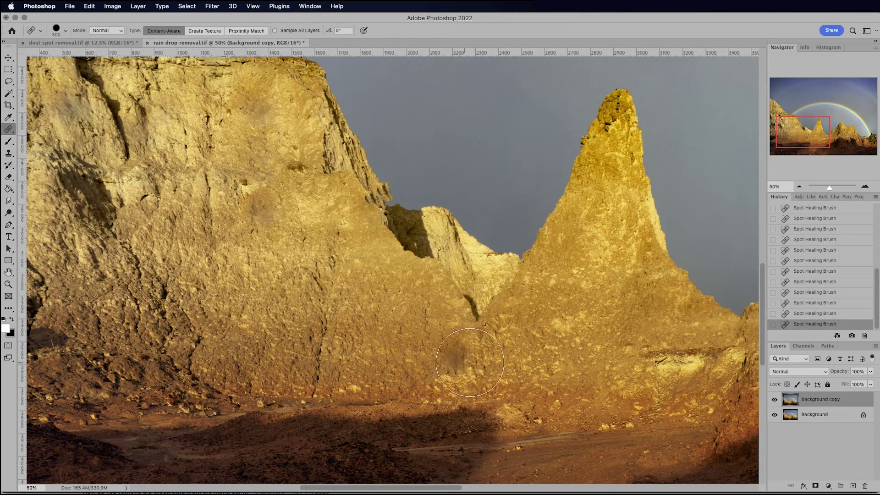
pyautogui.moveTo(800, 135)
pyautogui.mouseDown()
pyautogui.moveTo(815, 140)
pyautogui.moveTo(793, 121)
pyautogui.moveTo(788, 89)
pyautogui.mouseUp()
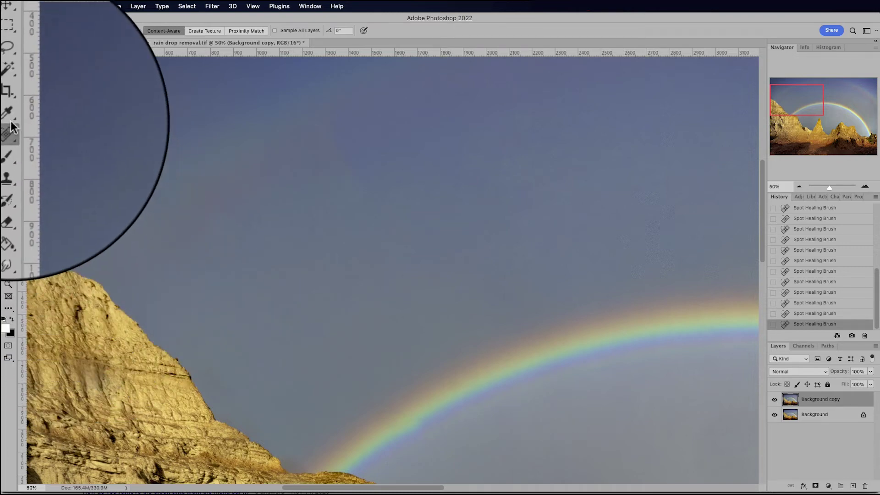
# - Lasso the dark sky smudge beside the left cliff's peak, remove it with Content-Aware Fill, and deselect
pyautogui.click(9, 81)
pyautogui.moveTo(18, 262)
pyautogui.mouseDown()
pyautogui.moveTo(75, 283)
pyautogui.moveTo(95, 237)
pyautogui.moveTo(84, 222)
pyautogui.moveTo(32, 199)
pyautogui.moveTo(10, 246)
pyautogui.mouseUp()
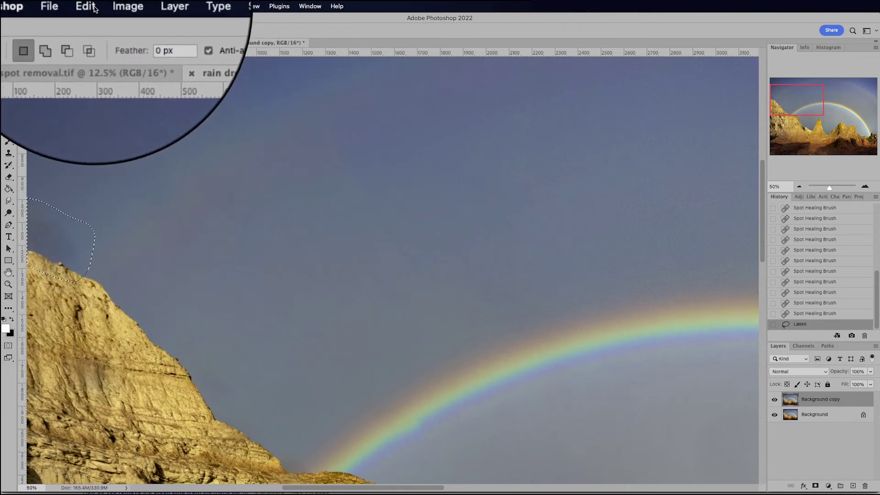
pyautogui.click(91, 6)
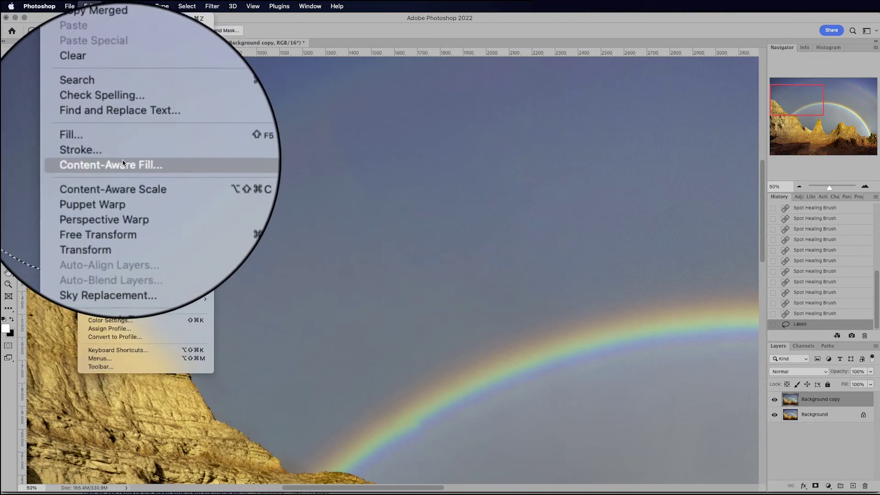
pyautogui.click(123, 163)
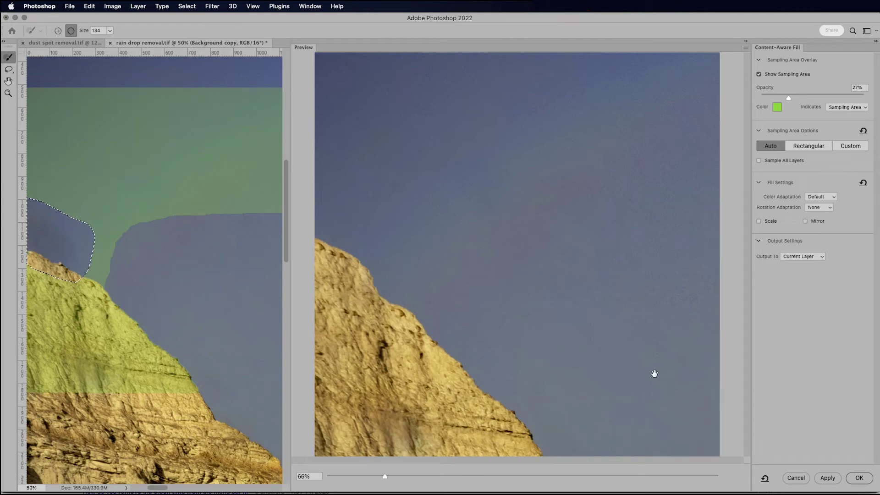
pyautogui.click(857, 478)
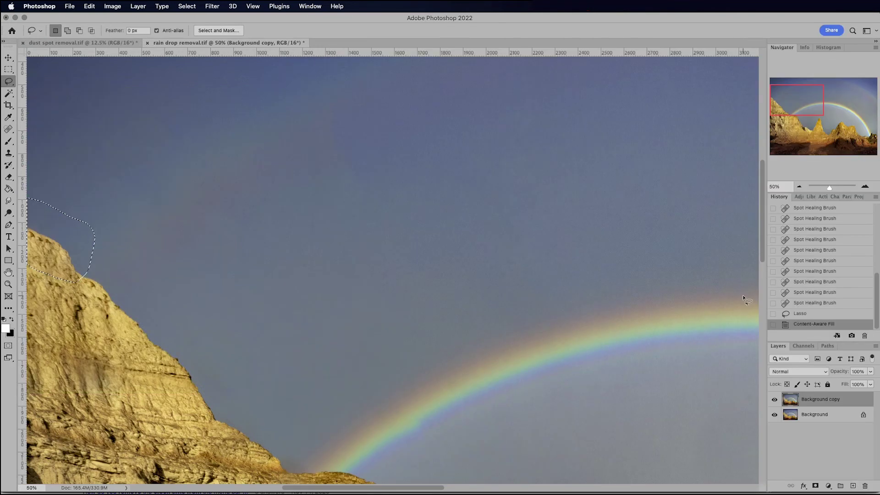
pyautogui.click(371, 249)
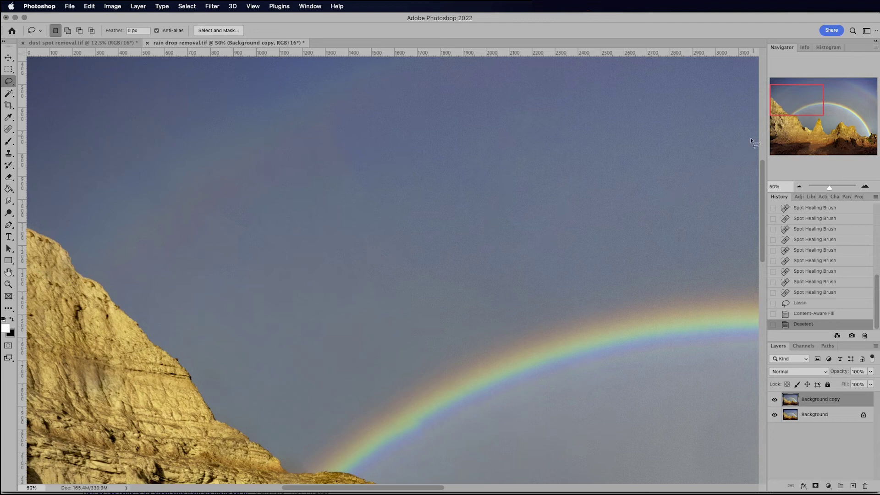
# - Patch the faint sky spot above the central spire with nearby clean sky, then deselect
pyautogui.moveTo(782, 106); pyautogui.dragTo(820, 120)
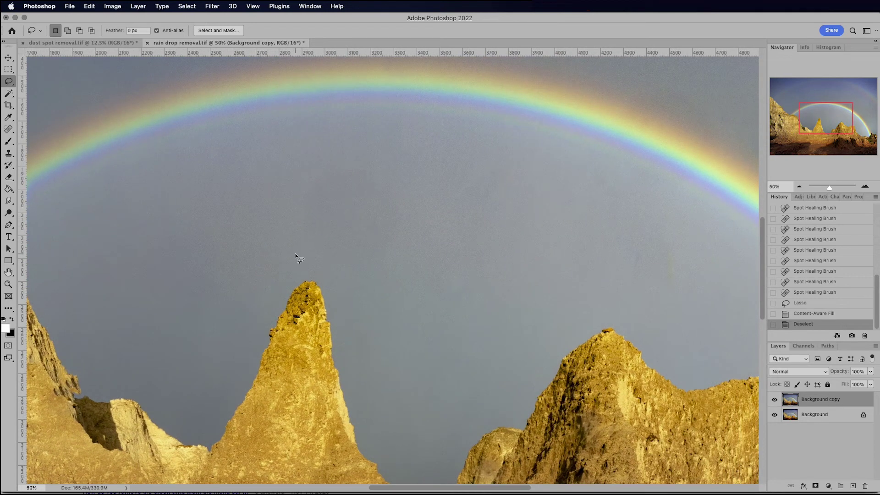
pyautogui.moveTo(309, 268)
pyautogui.mouseDown()
pyautogui.moveTo(373, 275)
pyautogui.moveTo(402, 257)
pyautogui.moveTo(422, 214)
pyautogui.mouseUp()
pyautogui.moveTo(346, 158); pyautogui.dragTo(297, 168)
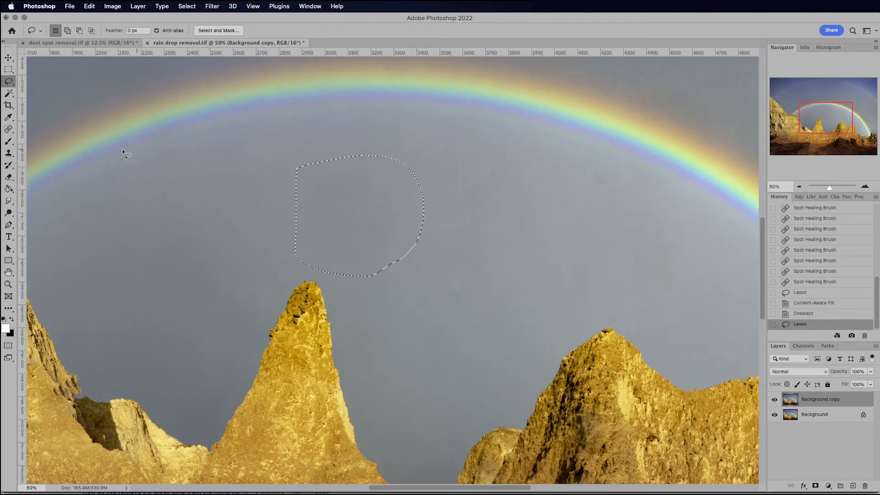
pyautogui.click(9, 134)
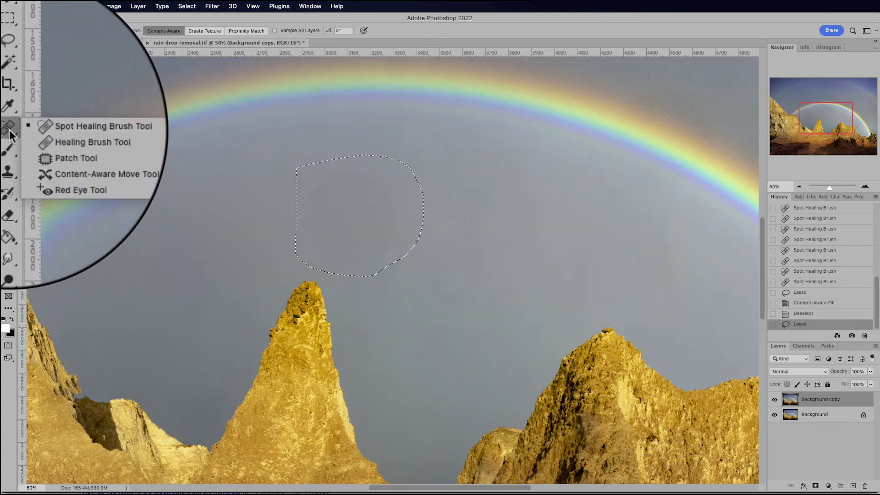
pyautogui.click(76, 158)
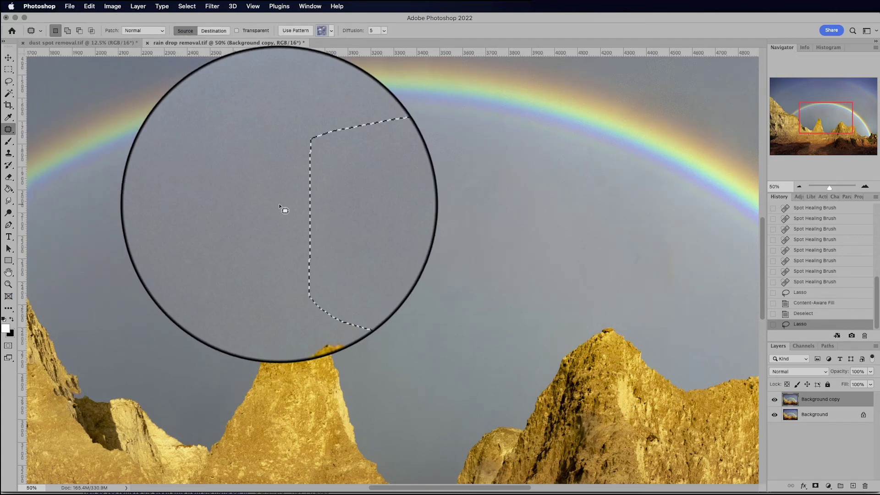
pyautogui.moveTo(349, 219); pyautogui.dragTo(492, 262)
pyautogui.hotkey('ctrl', 'd')
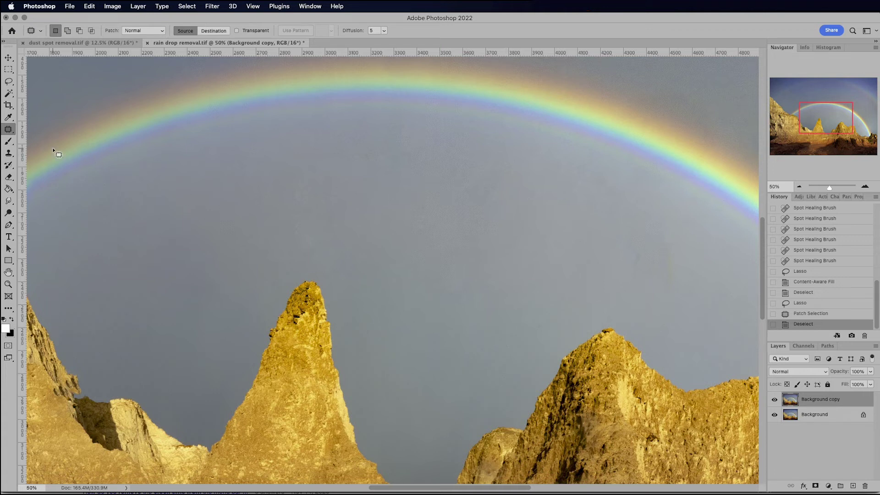
# - Spot-heal a faint sky spot, then undo a stray heal right of the rainbow in History
pyautogui.rightClick(8, 129)
pyautogui.click(43, 129)
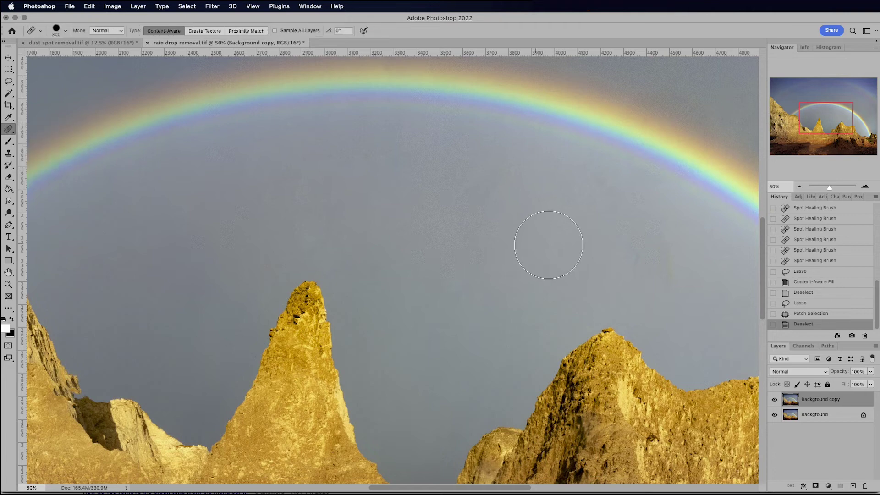
pyautogui.click(658, 266)
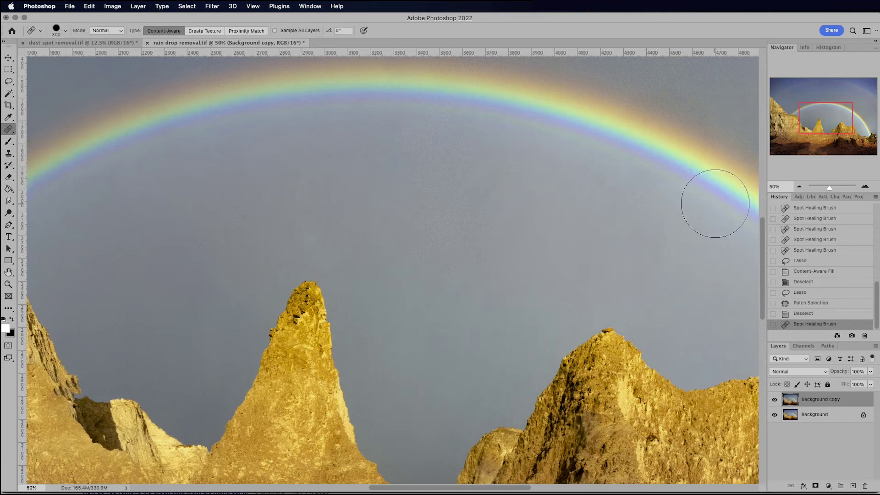
pyautogui.moveTo(824, 123); pyautogui.dragTo(851, 133)
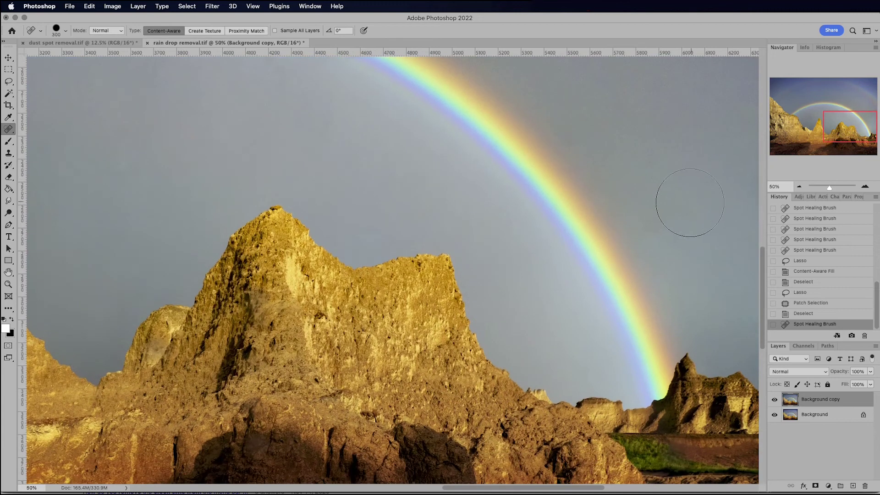
pyautogui.click(664, 213)
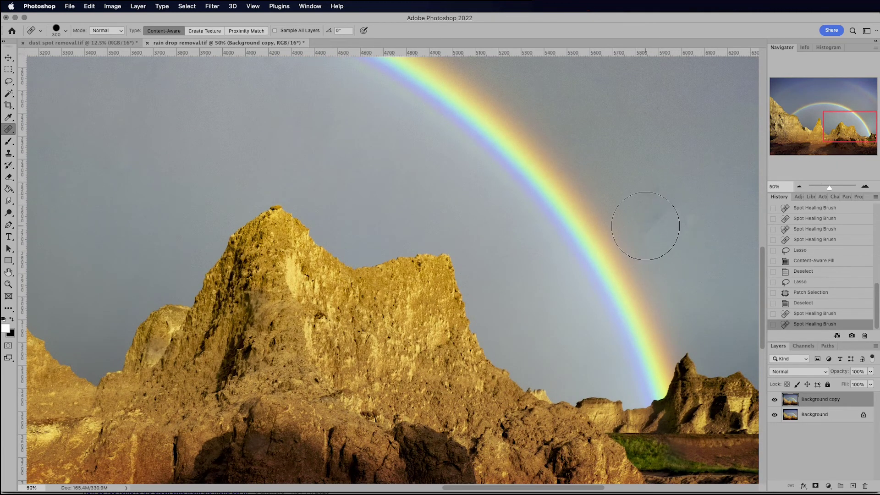
pyautogui.click(806, 315)
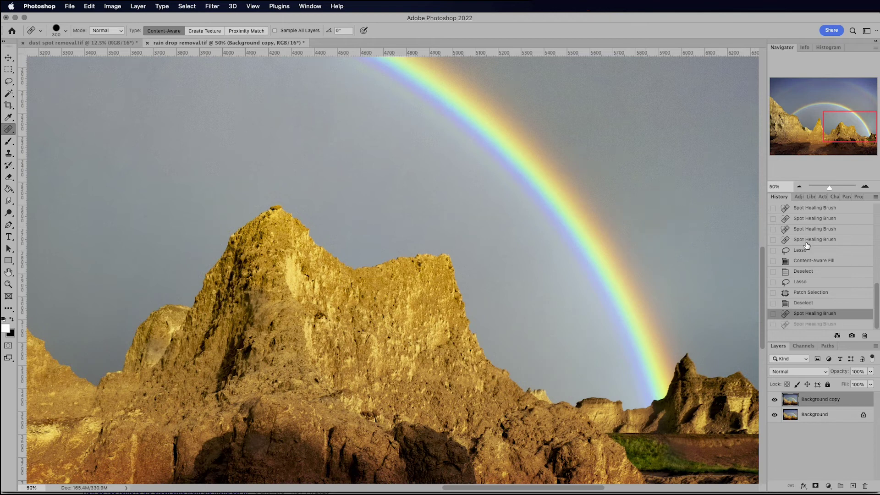
# - Patch the spot beside the rainbow's right end with clean sky and deselect
pyautogui.moveTo(7, 125); pyautogui.dragTo(59, 148)
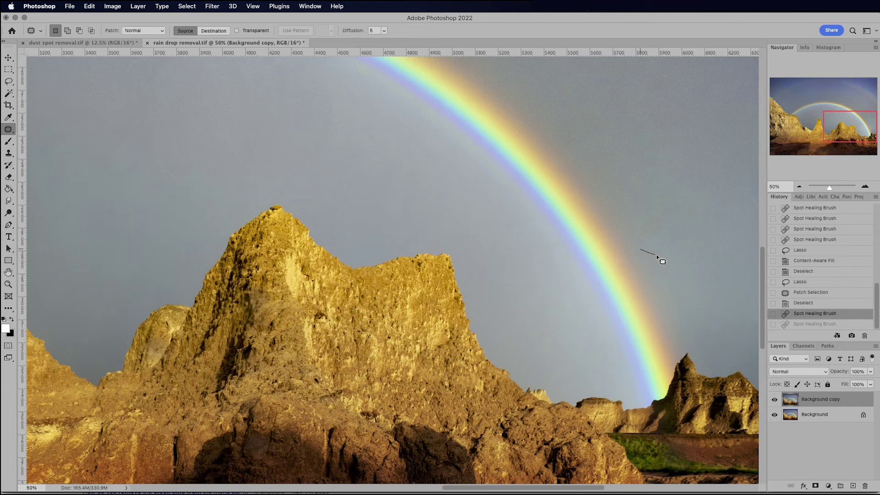
pyautogui.moveTo(628, 215); pyautogui.dragTo(610, 156)
pyautogui.press('super+d')
pyautogui.moveTo(838, 132)
pyautogui.mouseDown()
pyautogui.moveTo(850, 126)
pyautogui.moveTo(858, 97)
pyautogui.moveTo(857, 124)
pyautogui.moveTo(836, 127)
pyautogui.mouseUp()
# - Zoom out to the whole photo and toggle the Background copy layer to compare, leaving it visible
pyautogui.click(773, 399)
pyautogui.click(773, 399)
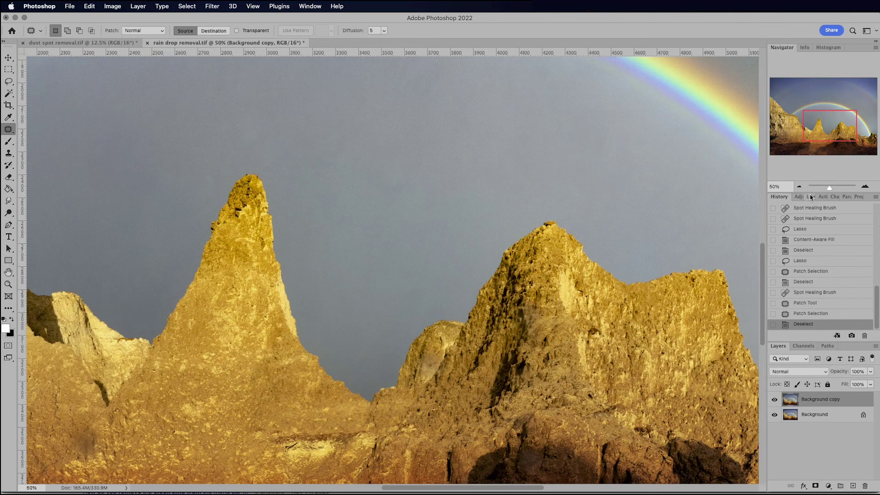
pyautogui.click(798, 186)
pyautogui.click(798, 187)
pyautogui.click(799, 187)
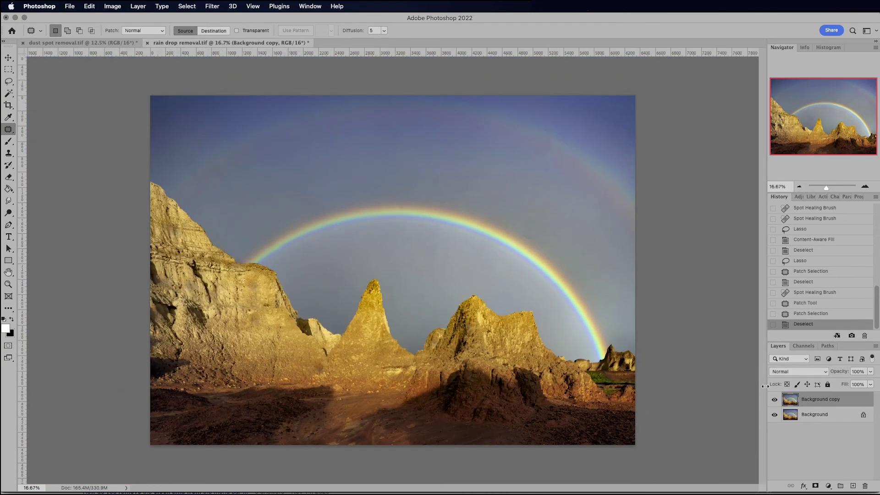
pyautogui.click(774, 400)
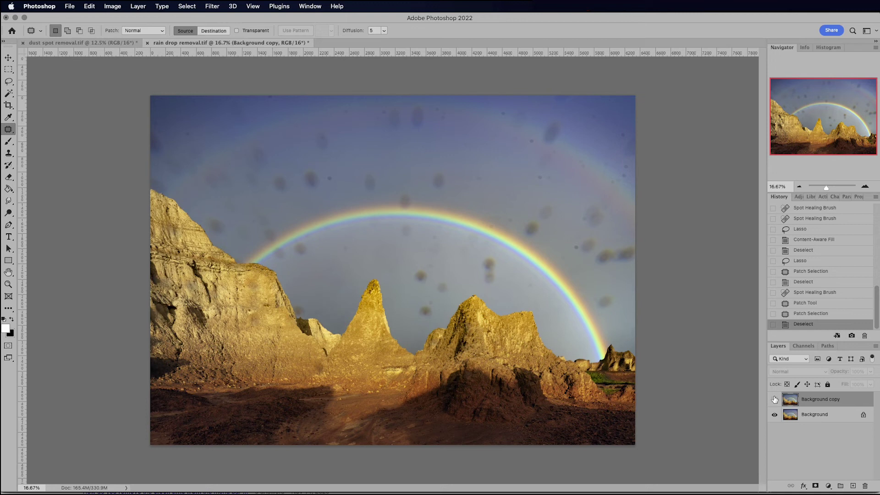
pyautogui.click(774, 399)
pyautogui.click(774, 400)
pyautogui.click(774, 399)
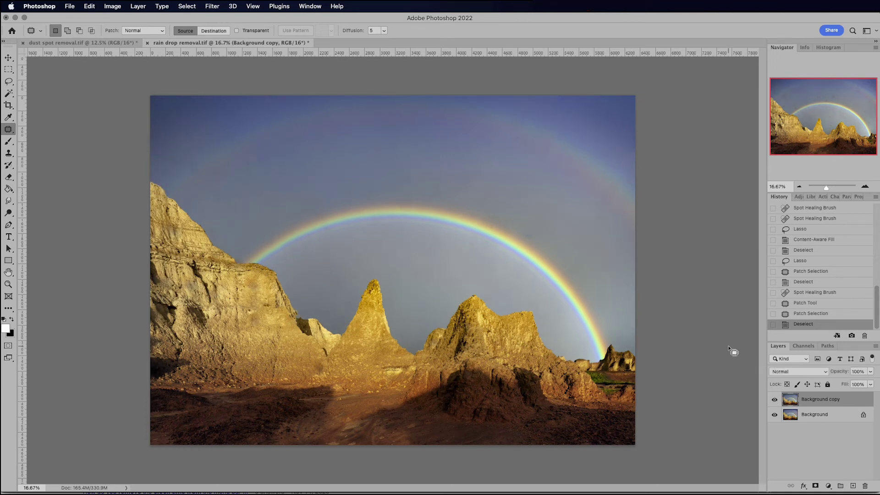